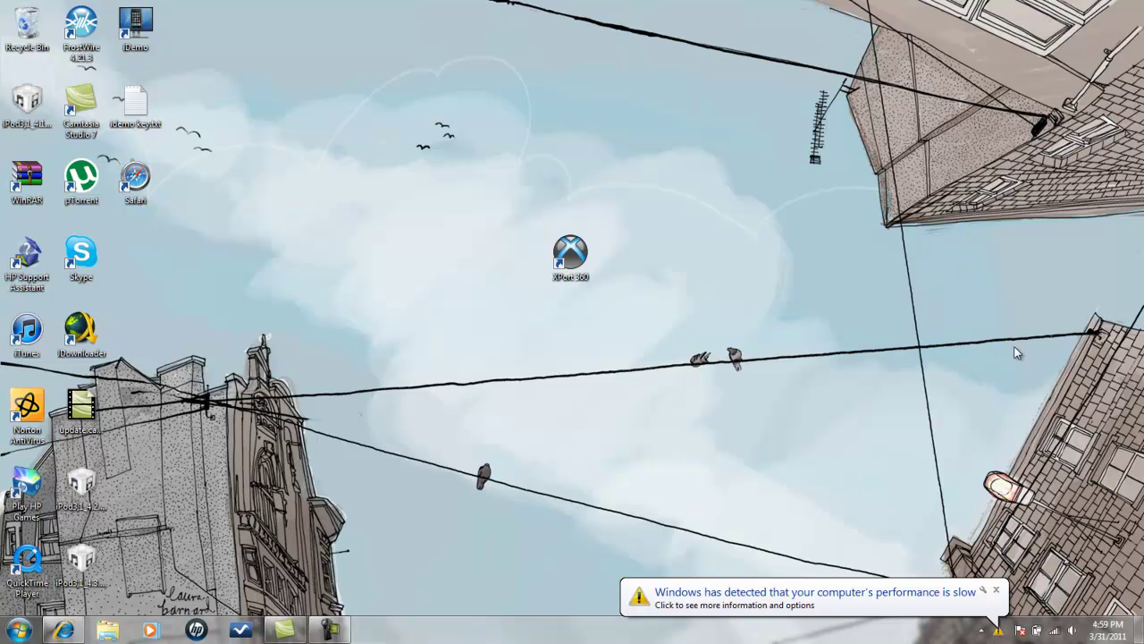
Dismiss the slow-performance warning and restore Internet Explorer showing the Plutinosoft iDemo page.
left_click(998, 592)
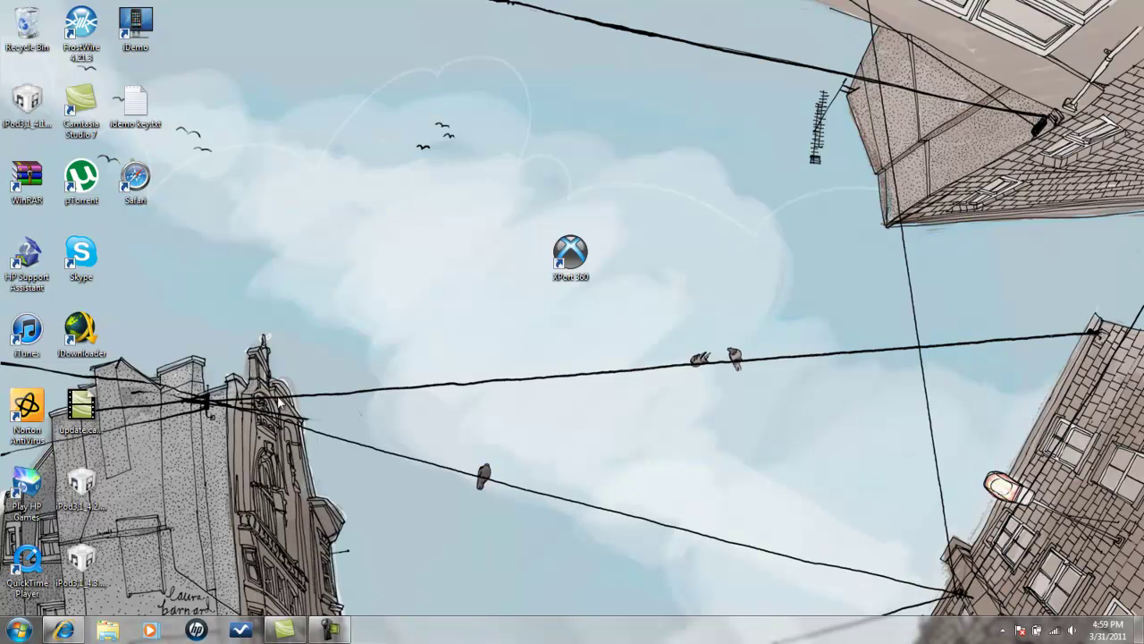
left_click(71, 630)
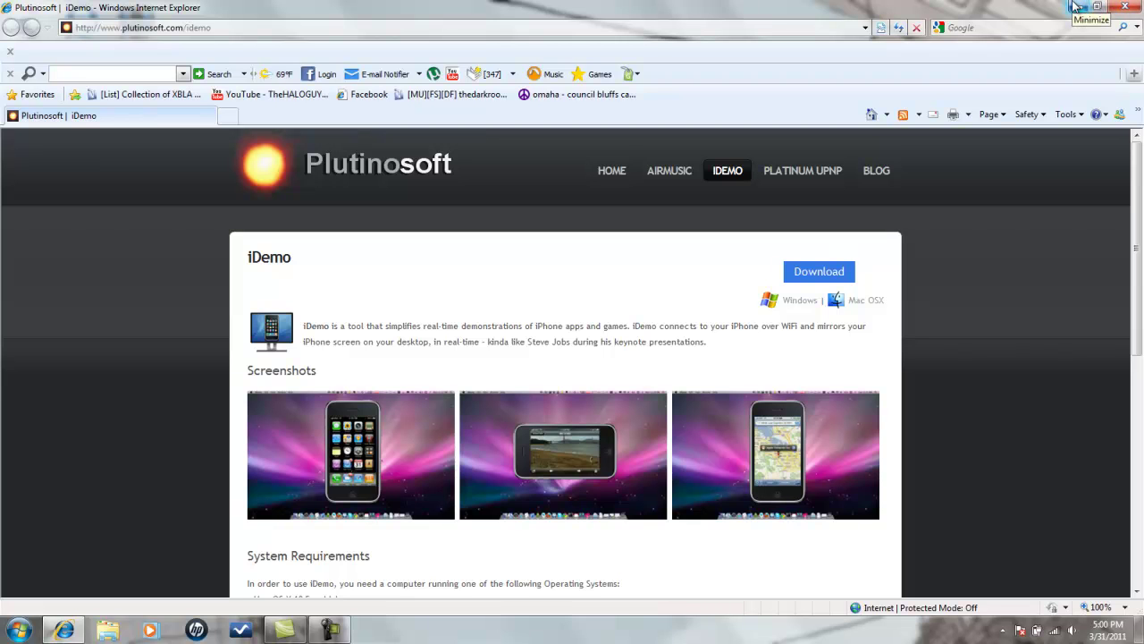
Minimize the browser and launch iDemo from its desktop icon.
left_click(1076, 7)
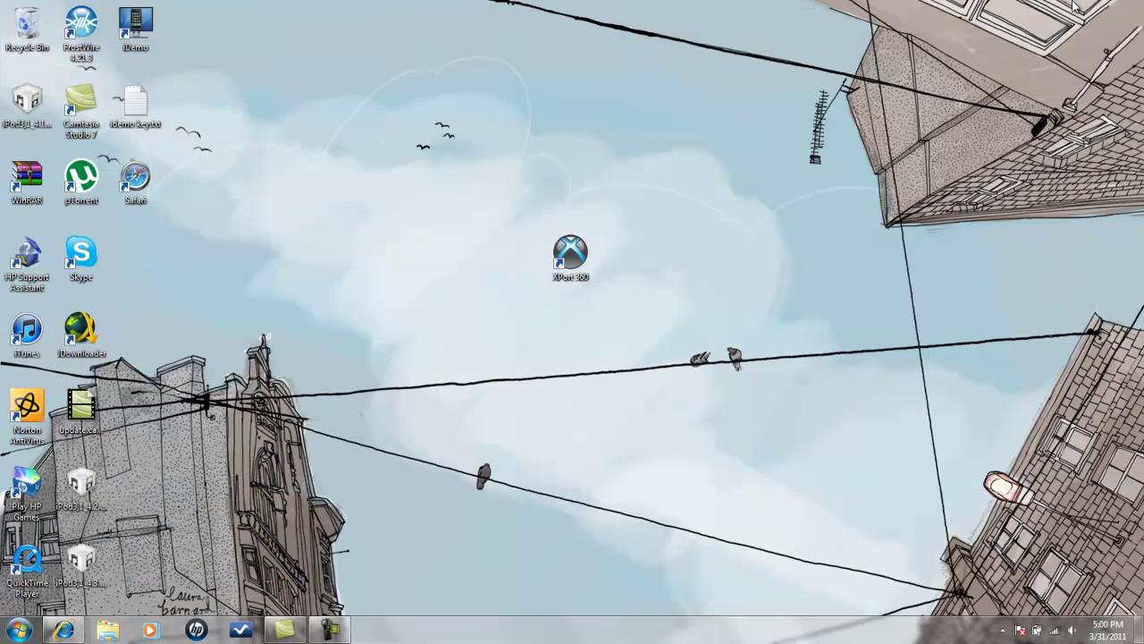
double_click(136, 28)
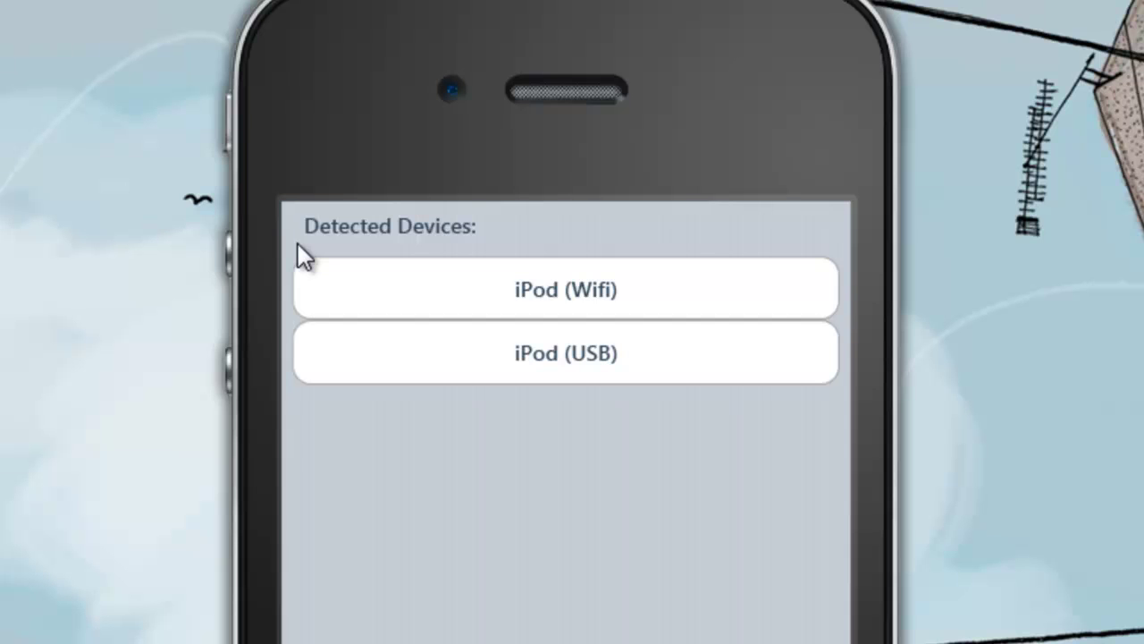
Connect to the iPod (USB) entry in iDemo's Detected Devices list.
left_click(421, 351)
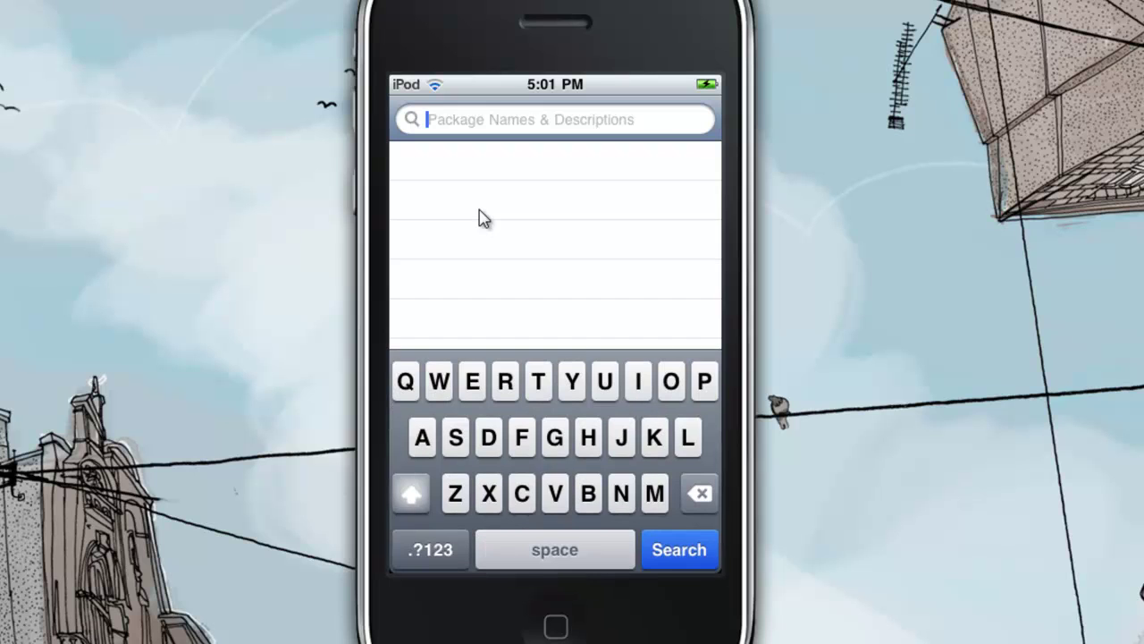
Search Cydia for 'Screenspltr' and trim the misspelled end of the term.
type("S")
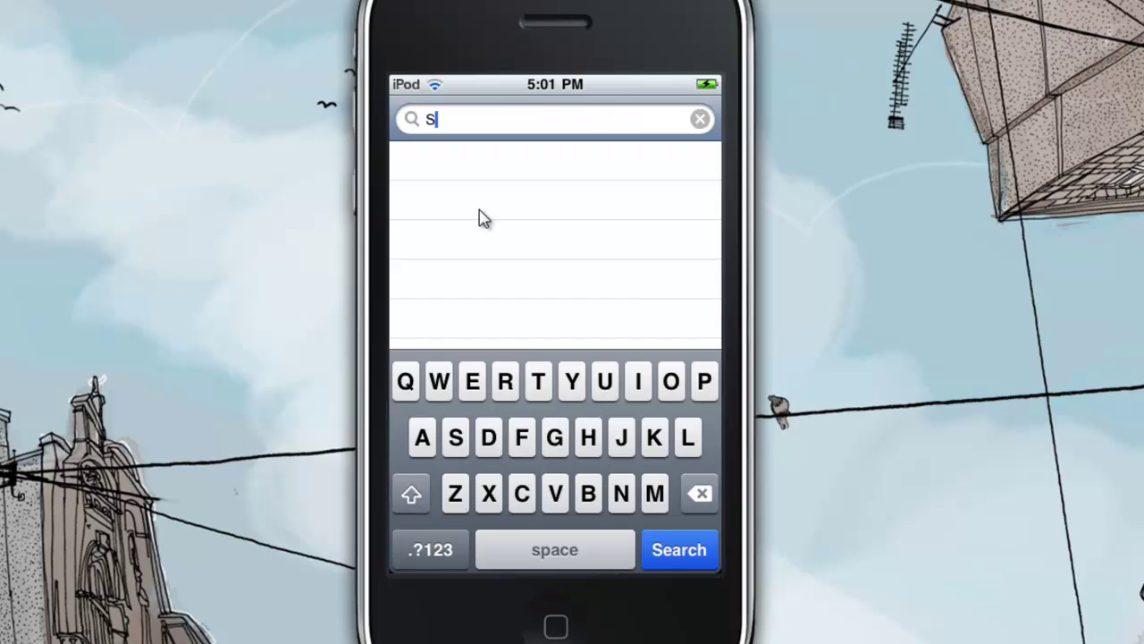
type("creenspltr")
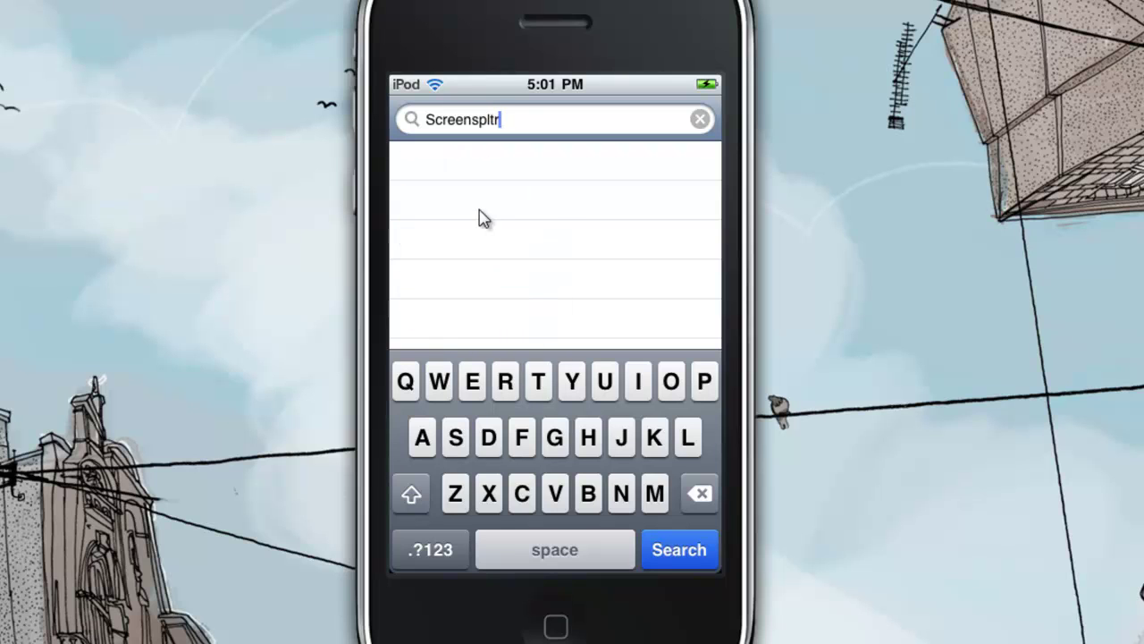
key("BackSpace")
key("BackSpace")
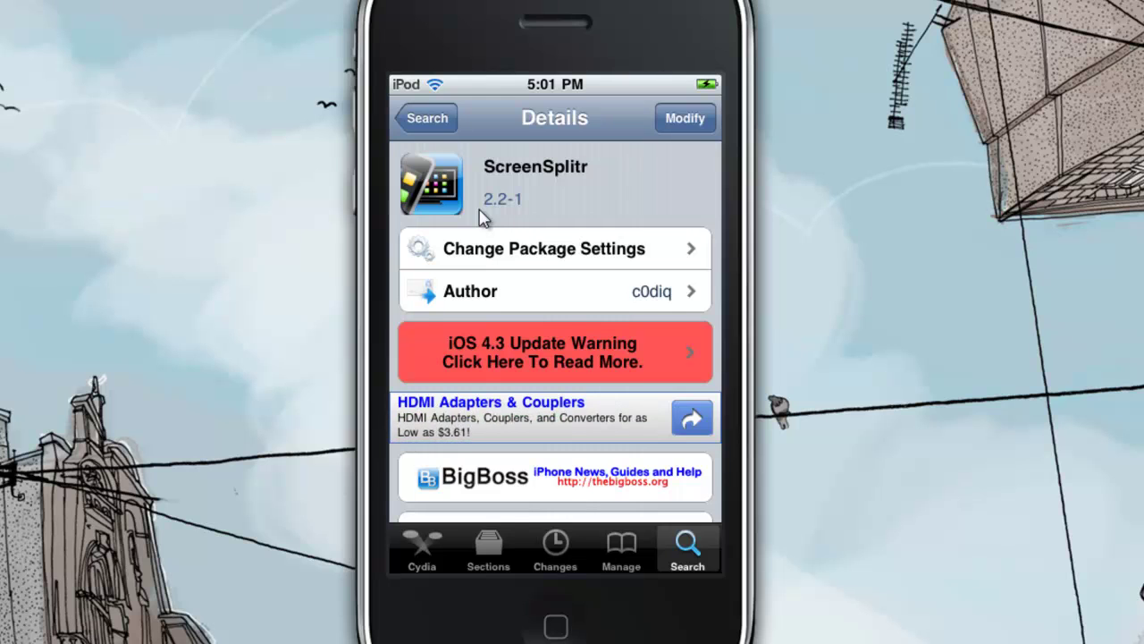
Scroll down the ScreenSplitr details page to read its description.
scroll(480, 218, "down", 2)
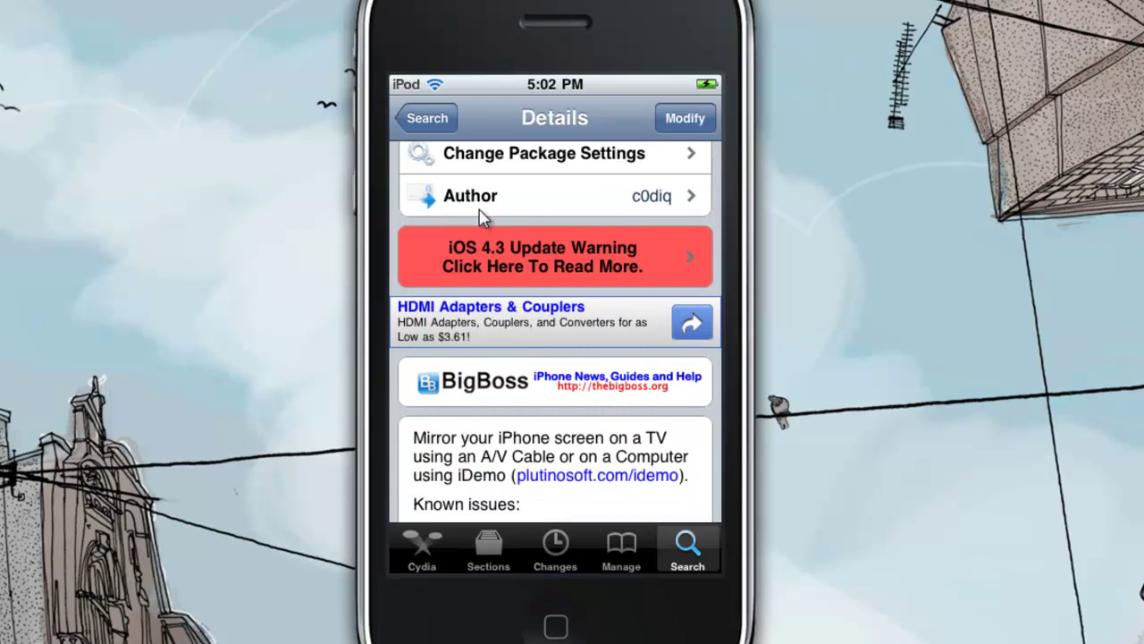